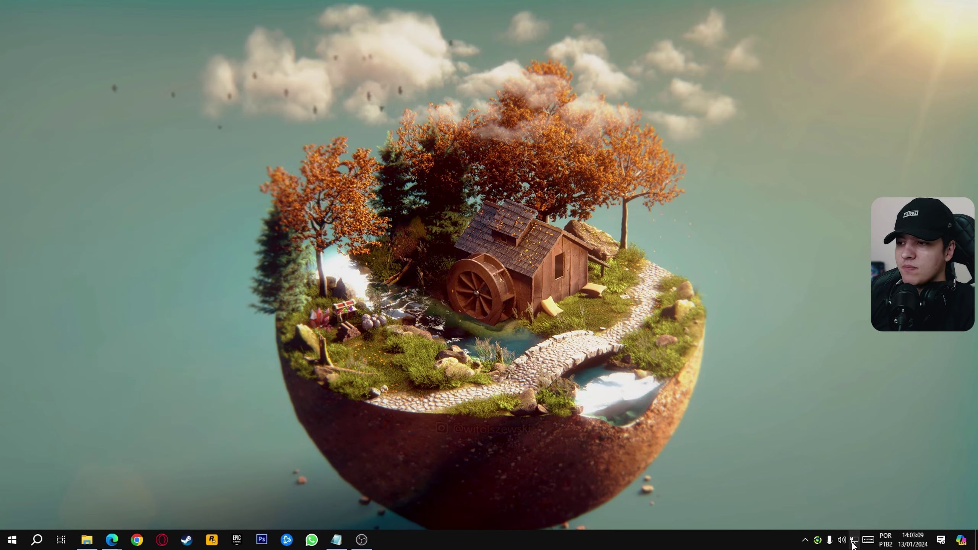
Open the Windows network settings and check the Ethernet connection's properties for the network adapter's description.
{"action": "left_click", "coordinate": [853, 541]}
{"action": "right_click", "coordinate": [853, 541]}
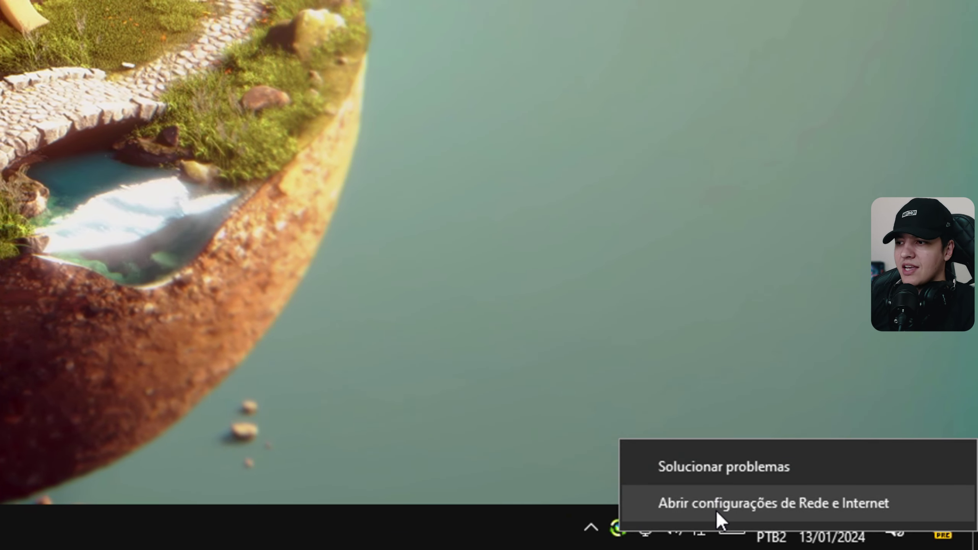
{"action": "left_click", "coordinate": [716, 509]}
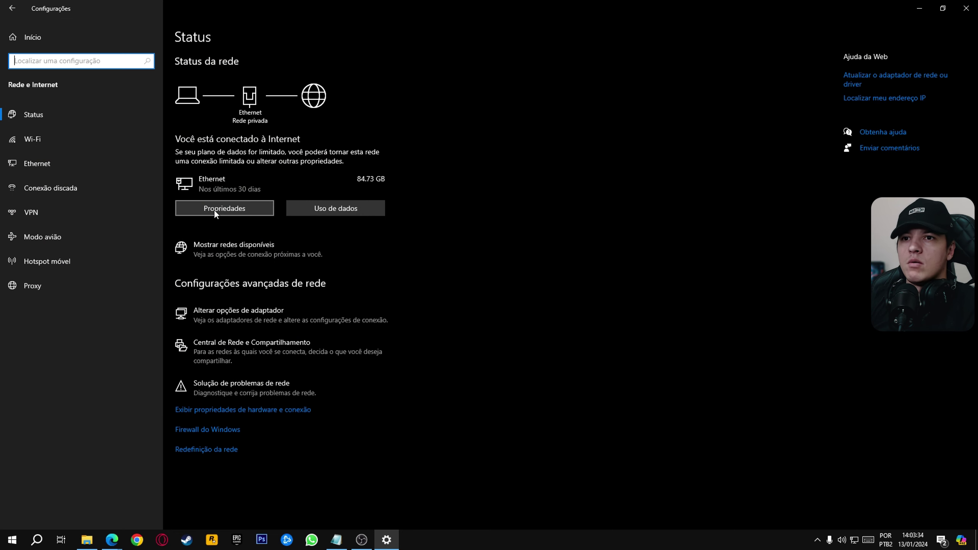
{"action": "left_click", "coordinate": [234, 209]}
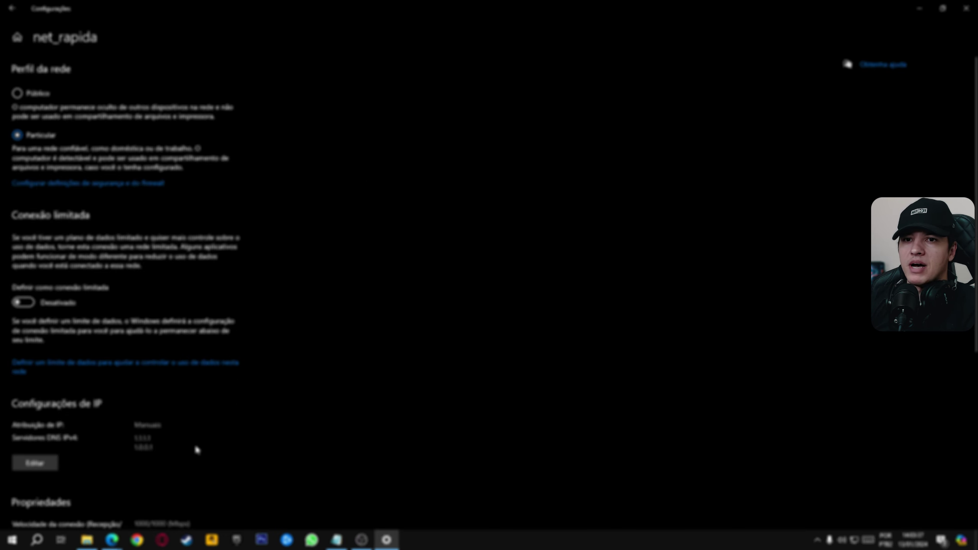
{"action": "scroll", "coordinate": [197, 449], "scroll_direction": "down", "scroll_amount": 6}
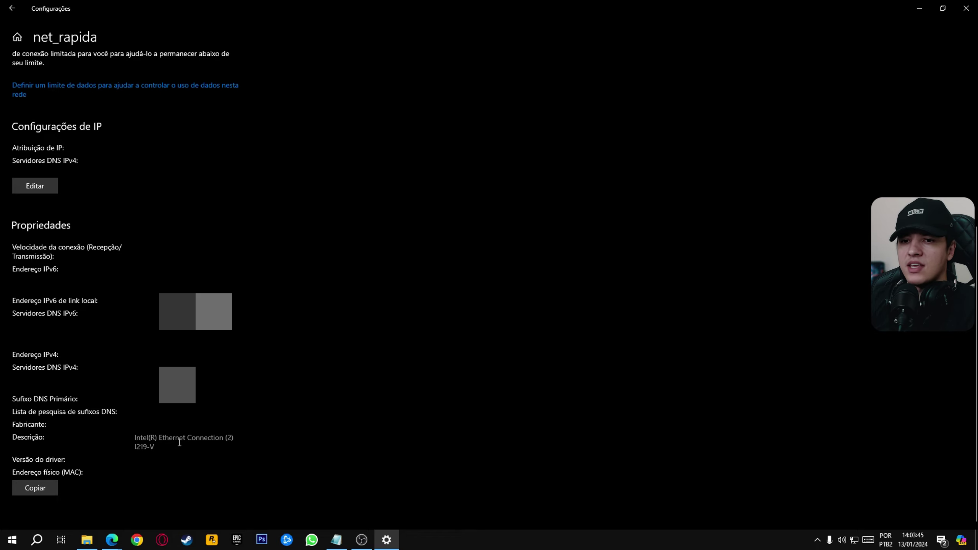
{"action": "left_click", "coordinate": [966, 7]}
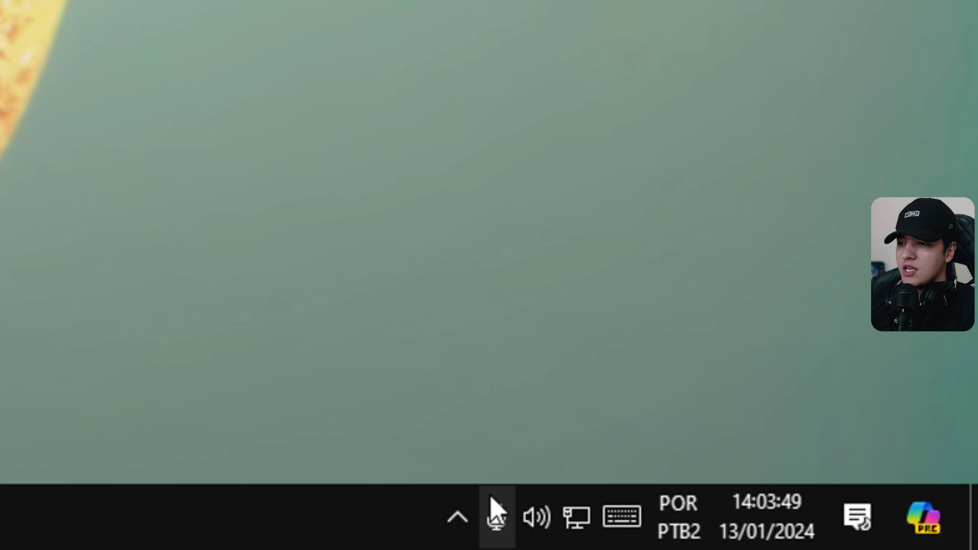
Switch to DNS Jumper and choose Intel(R) Ethernet Connection (2) I219-V as the network adapter.
{"action": "left_click", "coordinate": [457, 516]}
{"action": "left_click", "coordinate": [456, 454]}
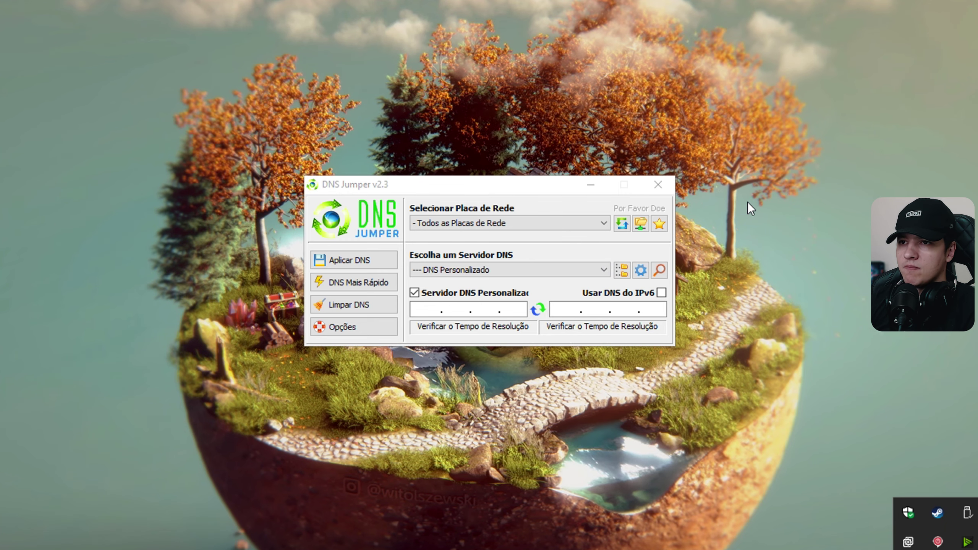
{"action": "left_click", "coordinate": [478, 224]}
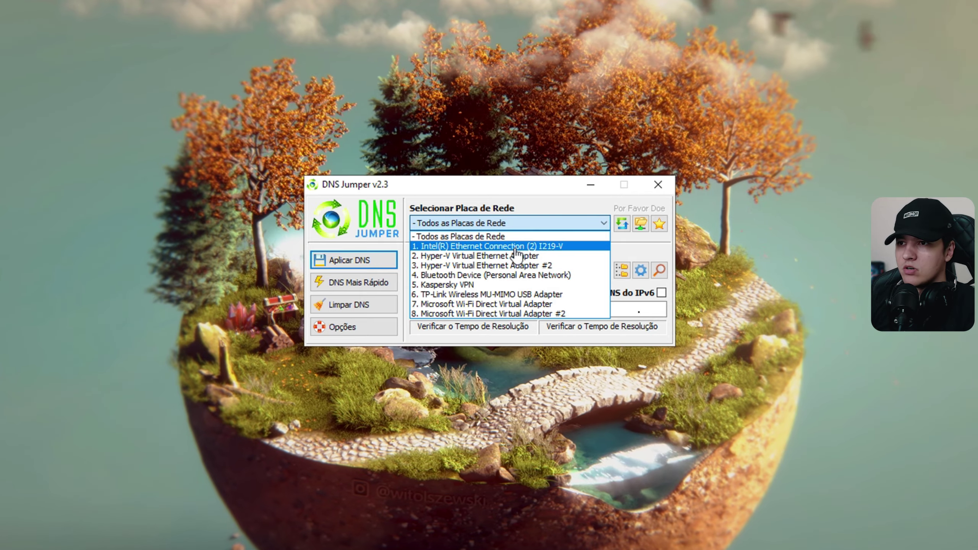
{"action": "left_click", "coordinate": [514, 246]}
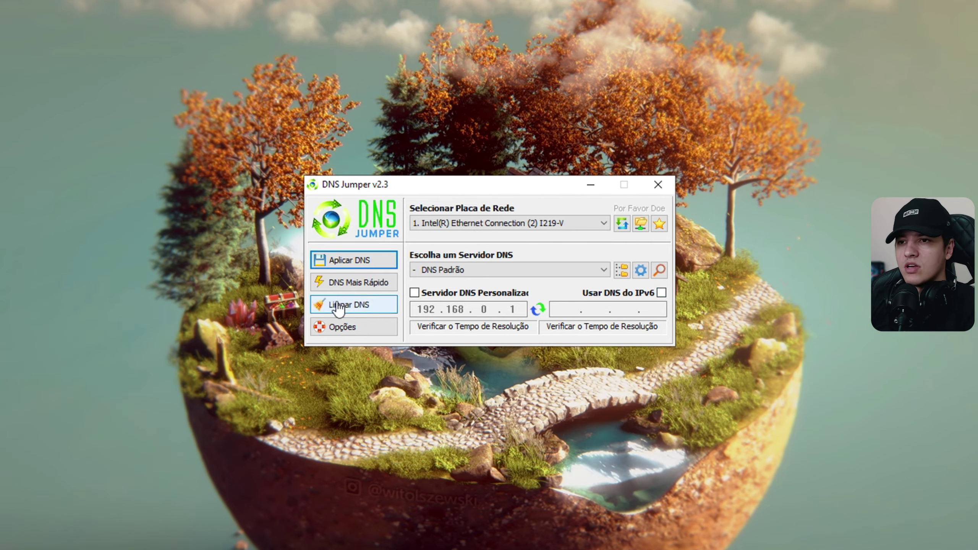
Look through the available interface languages in the program options.
{"action": "left_click", "coordinate": [340, 328]}
{"action": "mouse_move", "coordinate": [350, 351]}
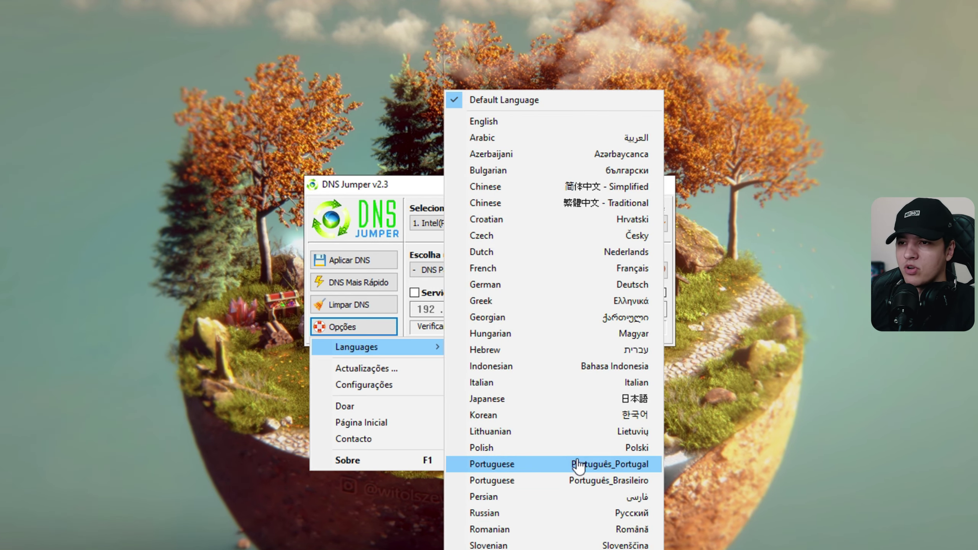
{"action": "left_click", "coordinate": [415, 310]}
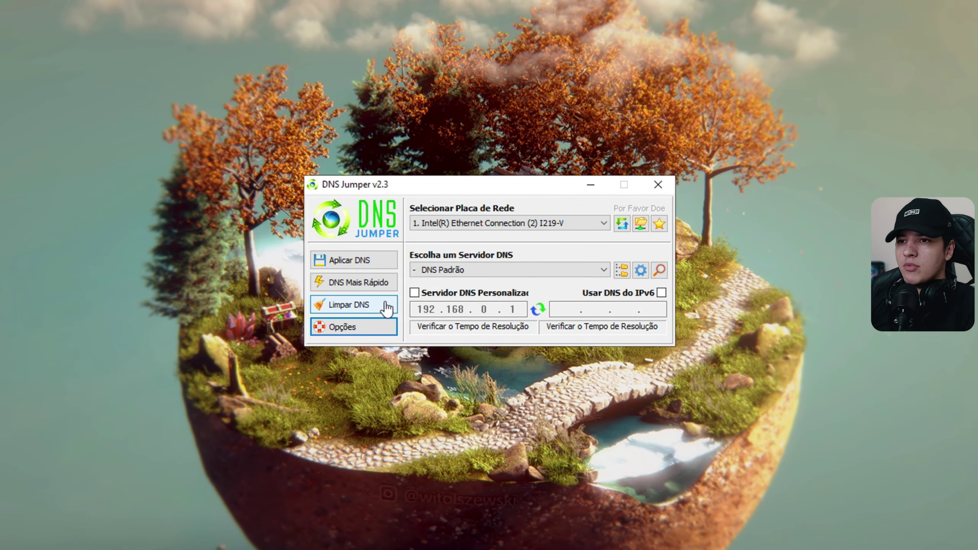
Clear the DNS resolution cache and run the fastest-DNS test on the listed servers.
{"action": "left_click", "coordinate": [370, 310]}
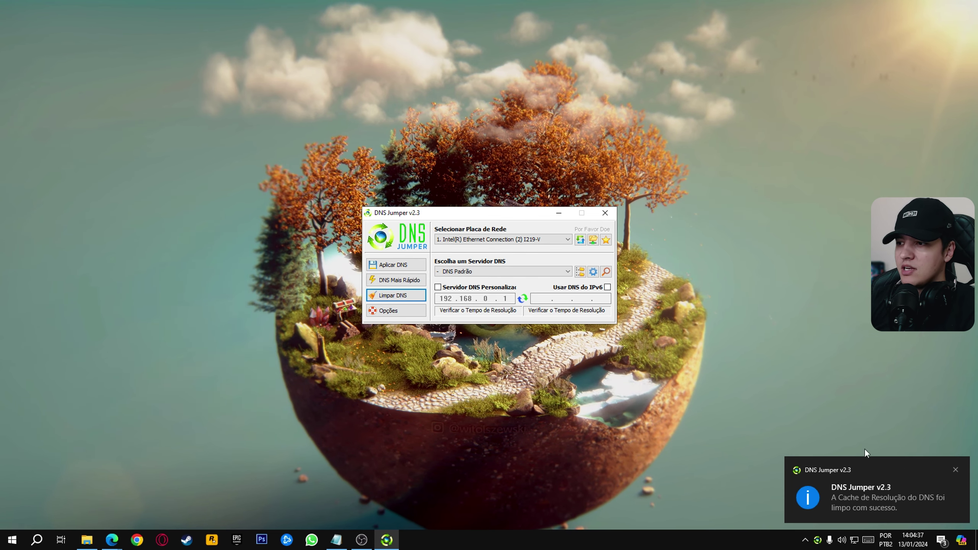
{"action": "left_click", "coordinate": [956, 469]}
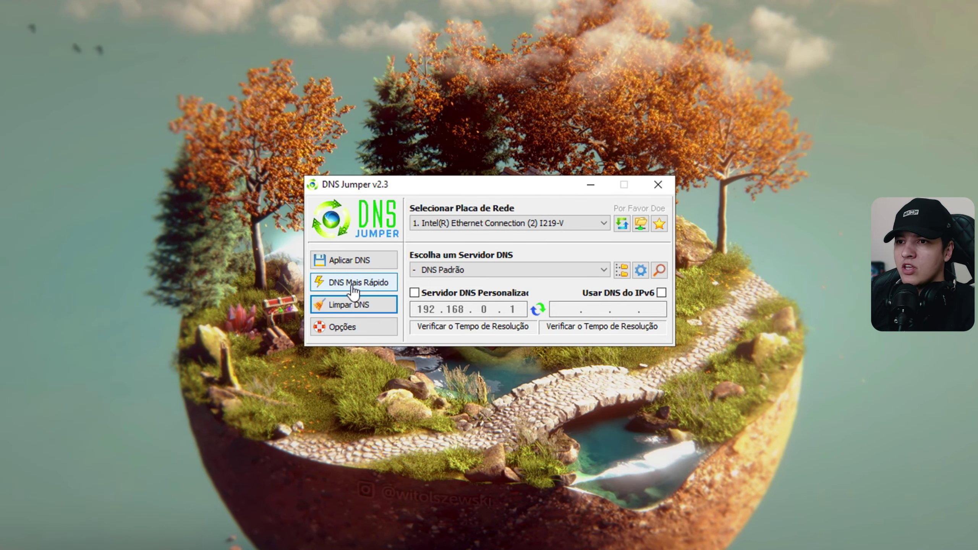
{"action": "left_click", "coordinate": [351, 287]}
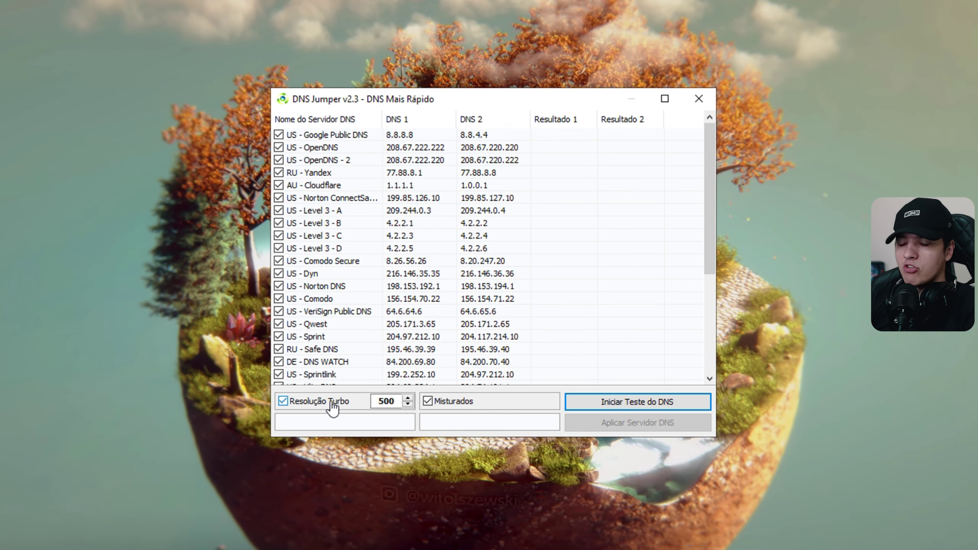
{"action": "left_click", "coordinate": [665, 410]}
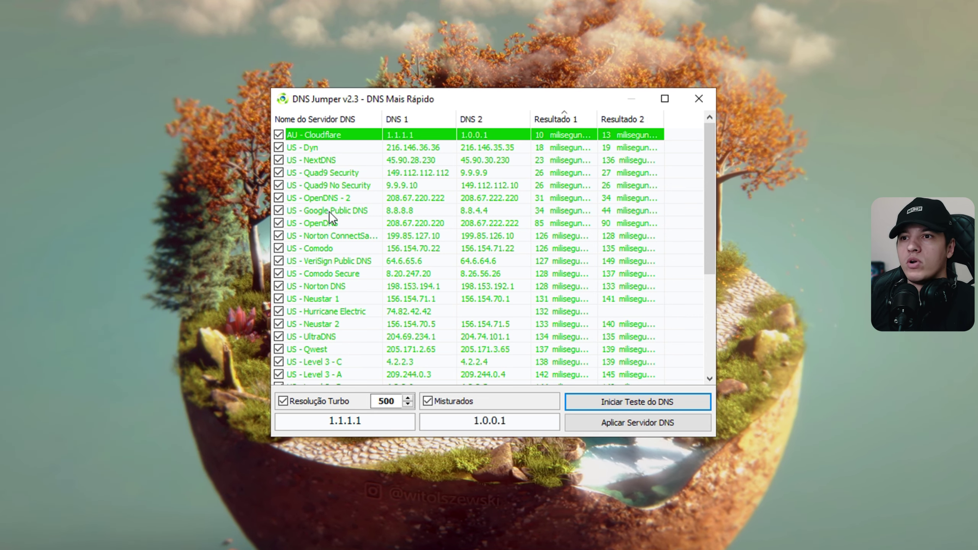
Apply the AU - Cloudflare server (1.1.1.1 and 1.0.0.1) from the test results as the adapter's DNS.
{"action": "right_click", "coordinate": [341, 212]}
{"action": "left_click", "coordinate": [325, 199]}
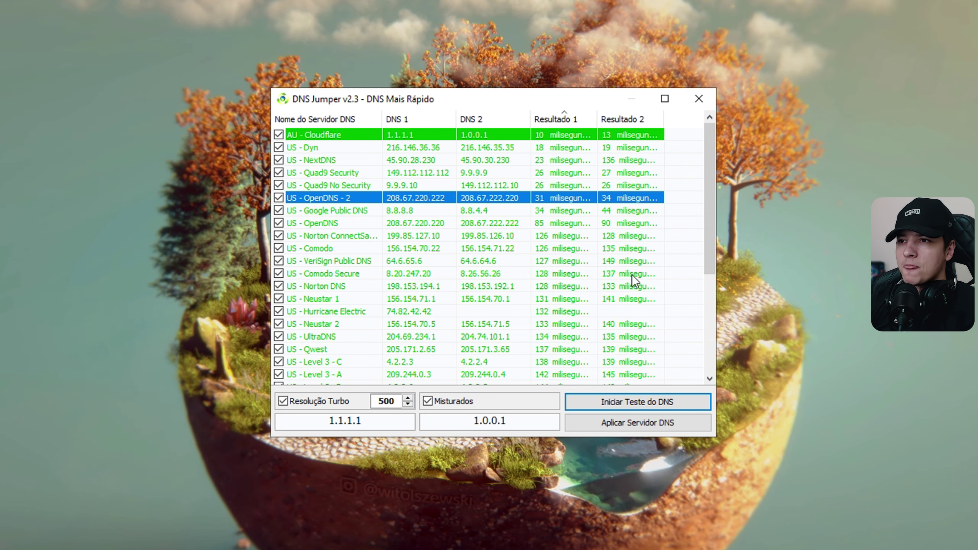
{"action": "right_click", "coordinate": [449, 145]}
{"action": "left_click", "coordinate": [355, 135]}
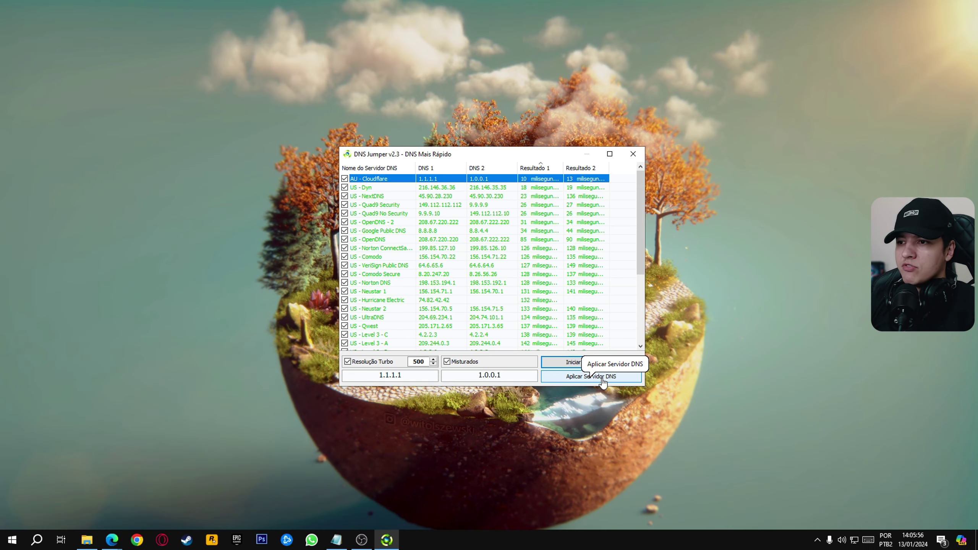
{"action": "left_click", "coordinate": [646, 424]}
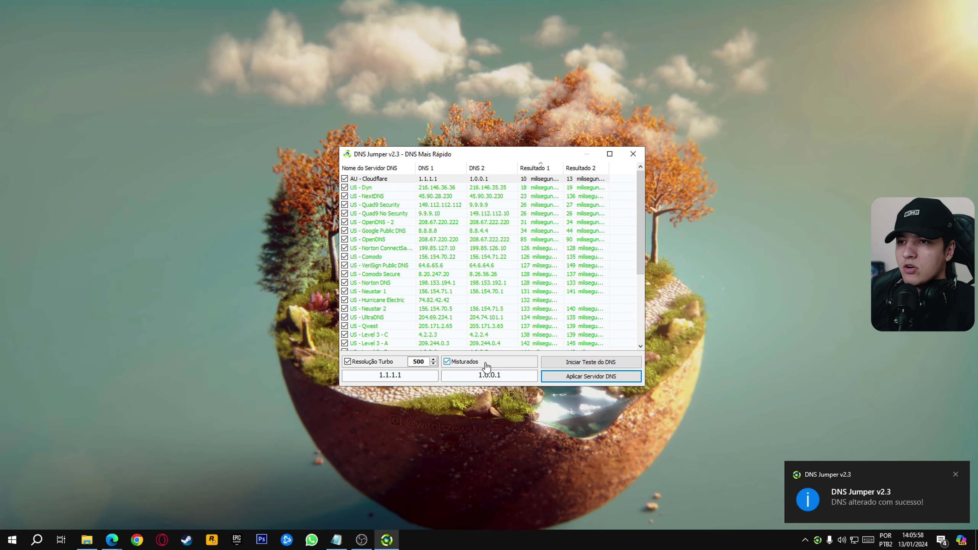
{"action": "left_click", "coordinate": [955, 475]}
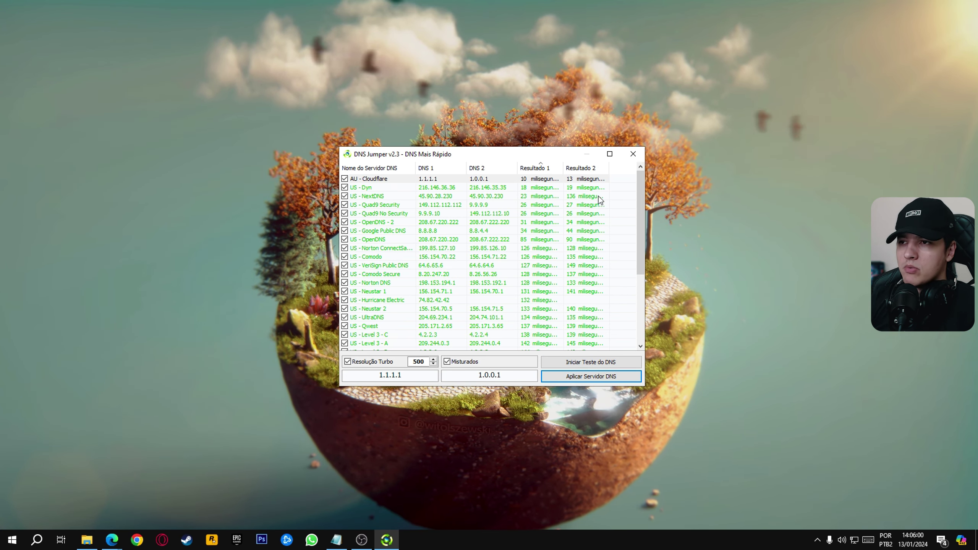
{"action": "left_click", "coordinate": [633, 154]}
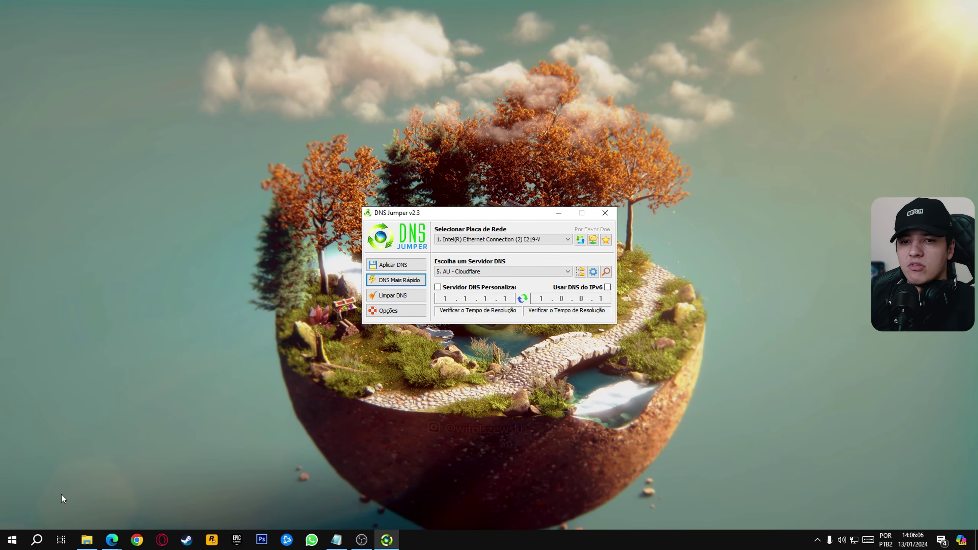
Switch to Speedtest and measure the connection's ping, download and upload speeds.
{"action": "left_click", "coordinate": [11, 540]}
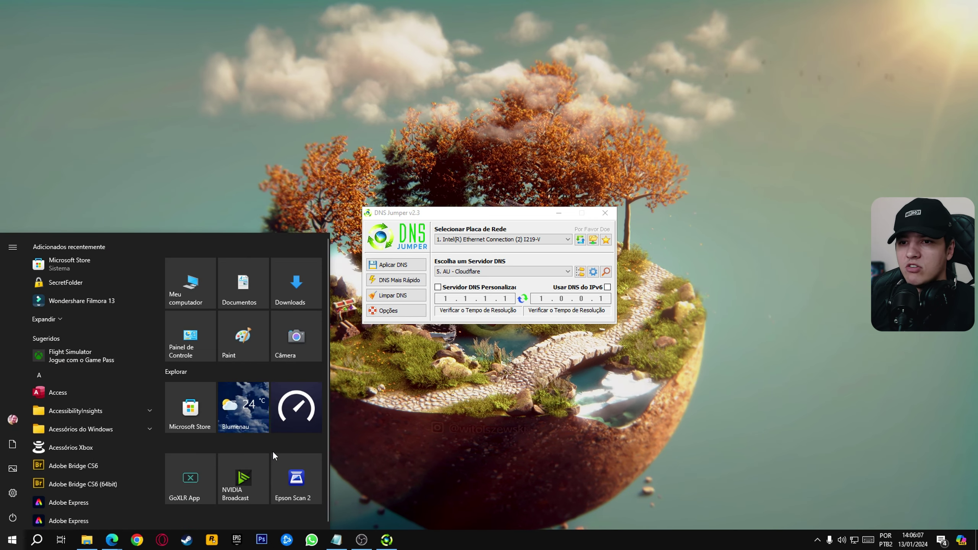
{"action": "left_click", "coordinate": [304, 418]}
{"action": "left_click_drag", "start_coordinate": [541, 217], "coordinate": [733, 192]}
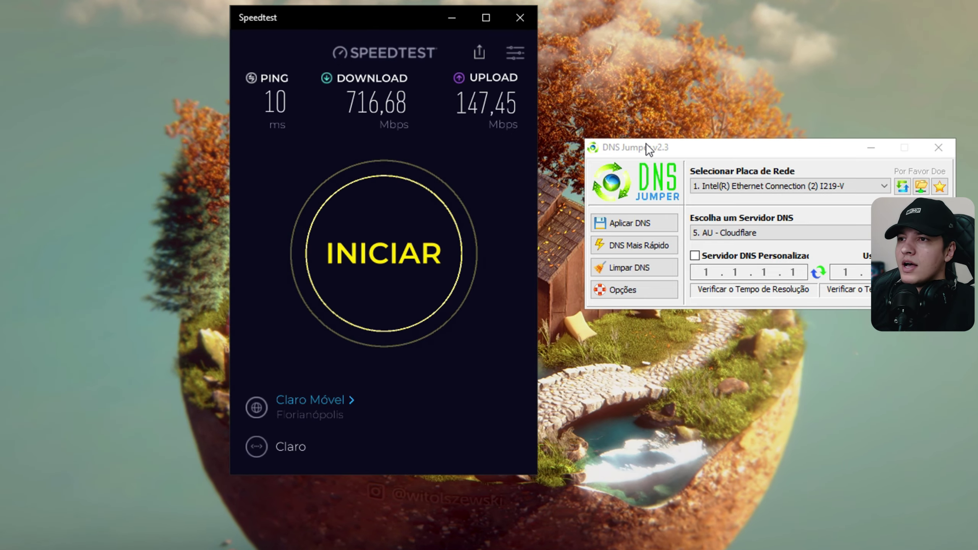
{"action": "left_click_drag", "start_coordinate": [645, 149], "coordinate": [383, 165]}
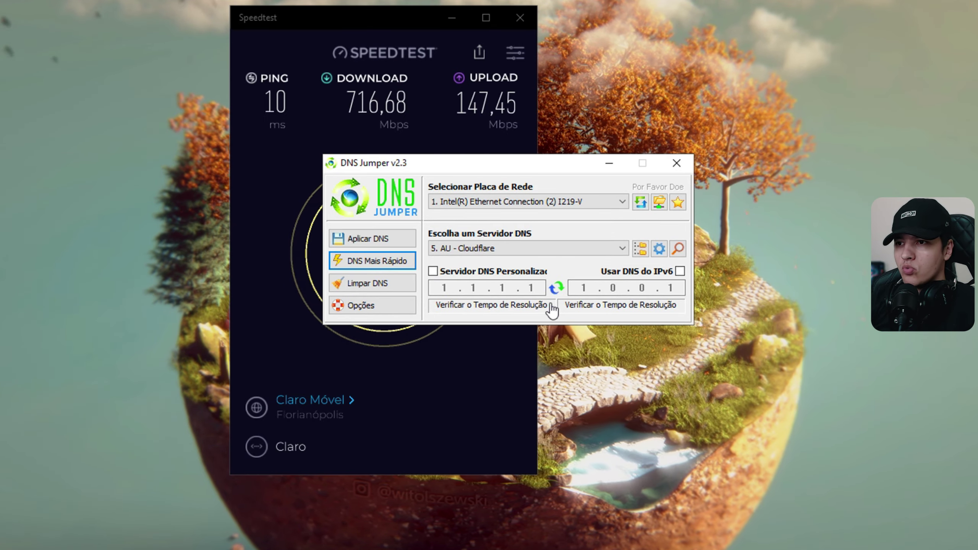
{"action": "left_click", "coordinate": [510, 26]}
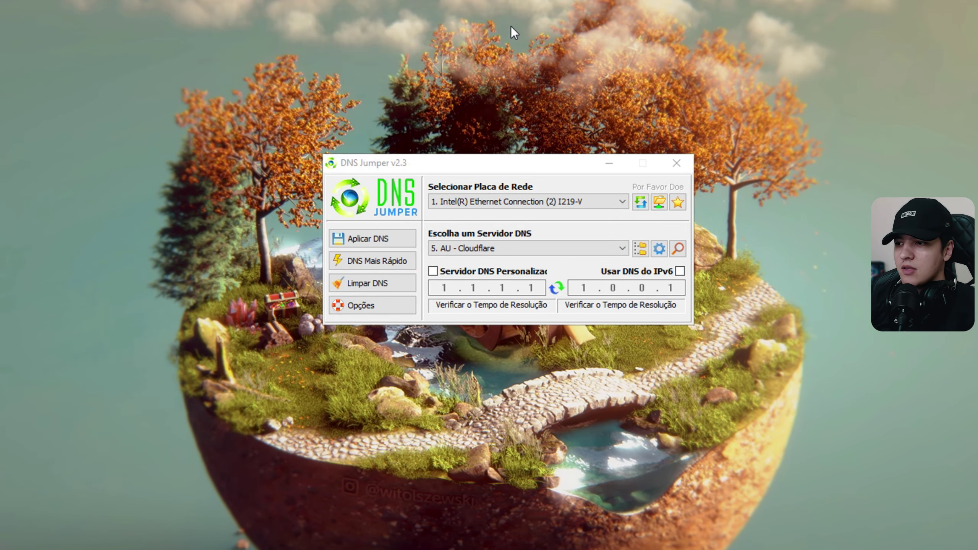
Switch to Control Panel and bring up the network connections list from Network and Internet.
{"action": "left_click", "coordinate": [37, 539]}
{"action": "type", "text": "pa"}
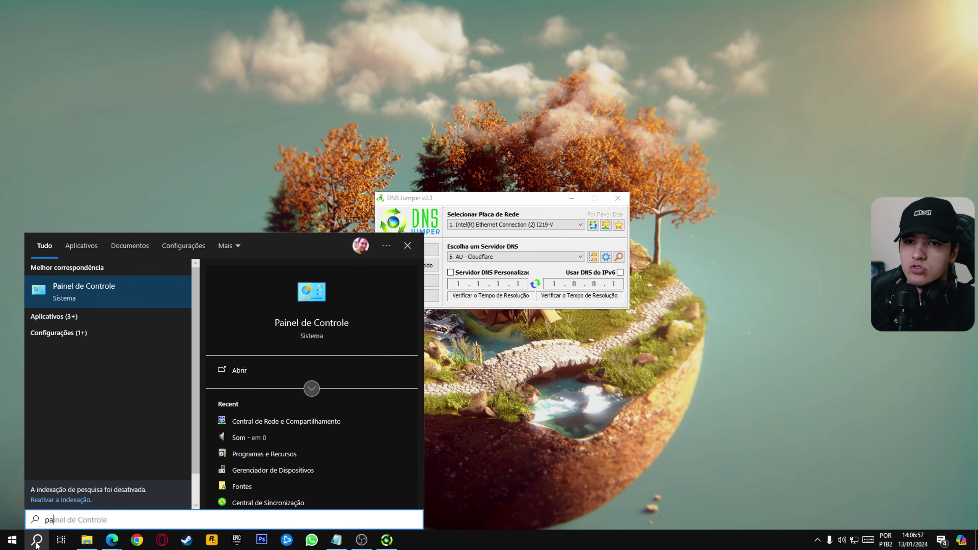
{"action": "left_click", "coordinate": [162, 287]}
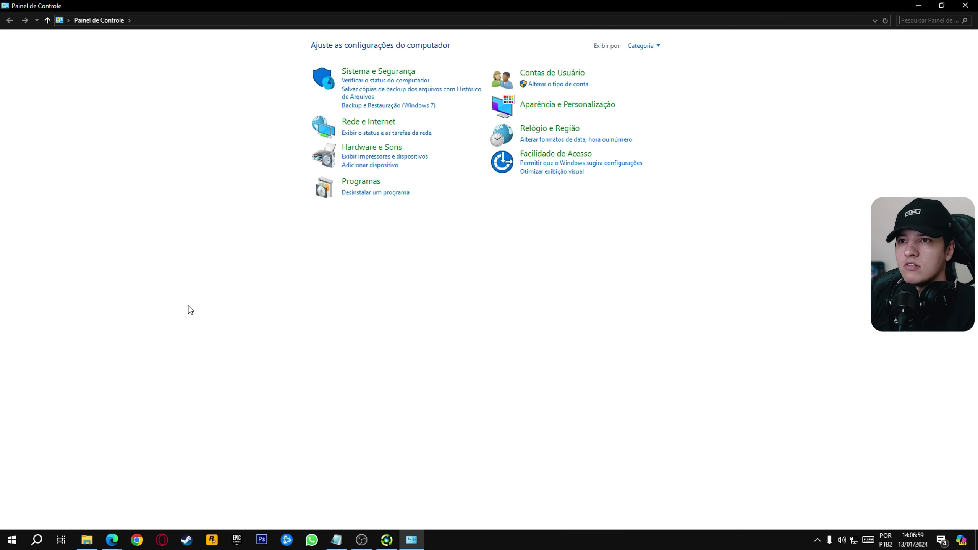
{"action": "left_click", "coordinate": [237, 219]}
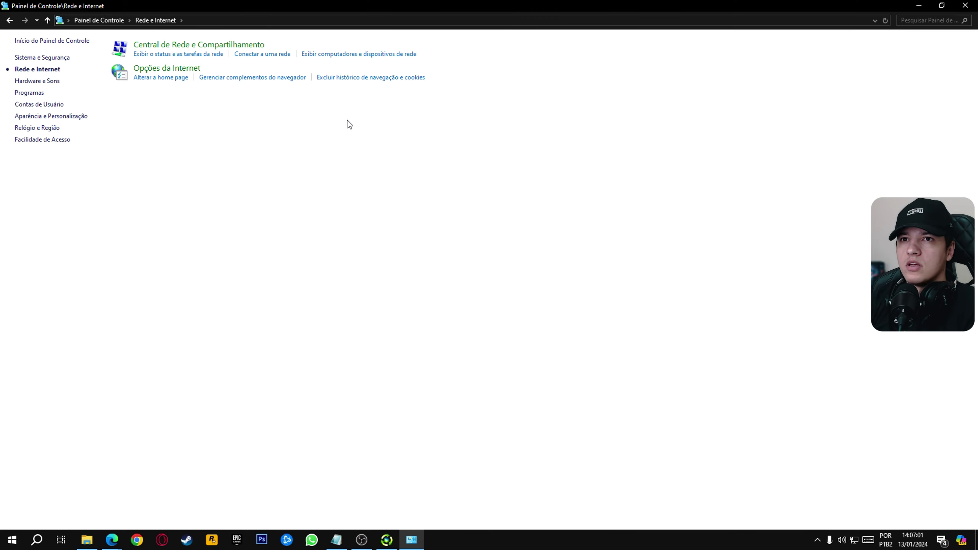
{"action": "left_click", "coordinate": [602, 103]}
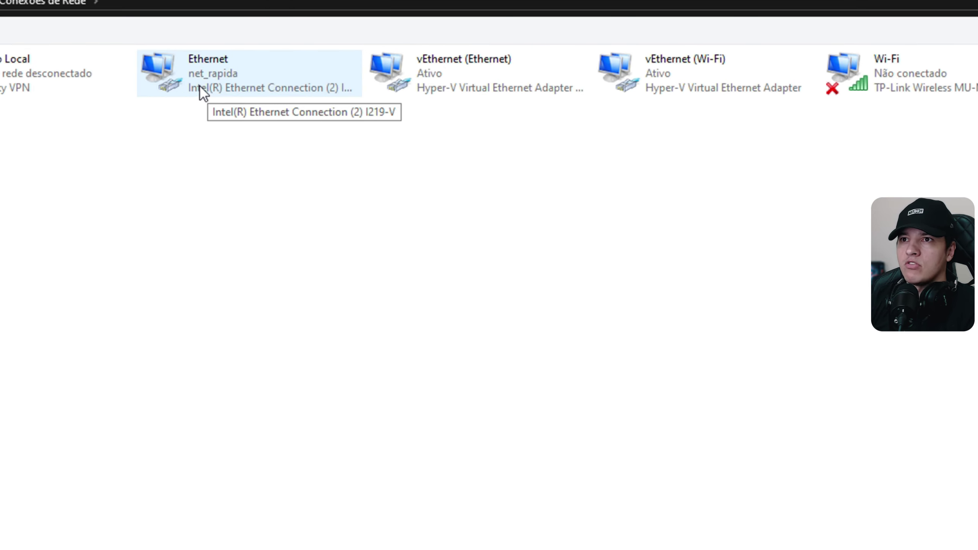
Inspect the Internet Protocol Version 4 (TCP/IPv4) properties of the Ethernet connection.
{"action": "double_click", "coordinate": [209, 80]}
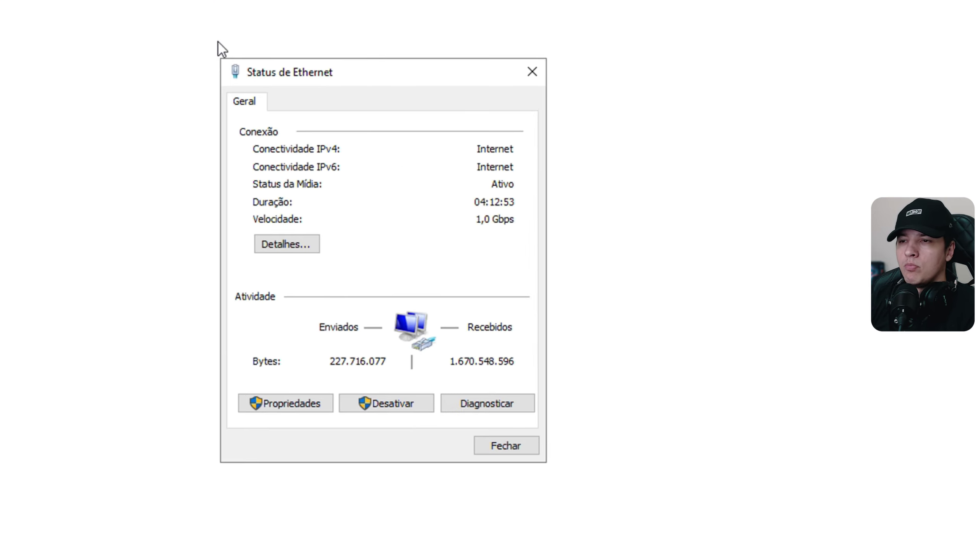
{"action": "left_click", "coordinate": [286, 402]}
{"action": "left_click", "coordinate": [444, 283]}
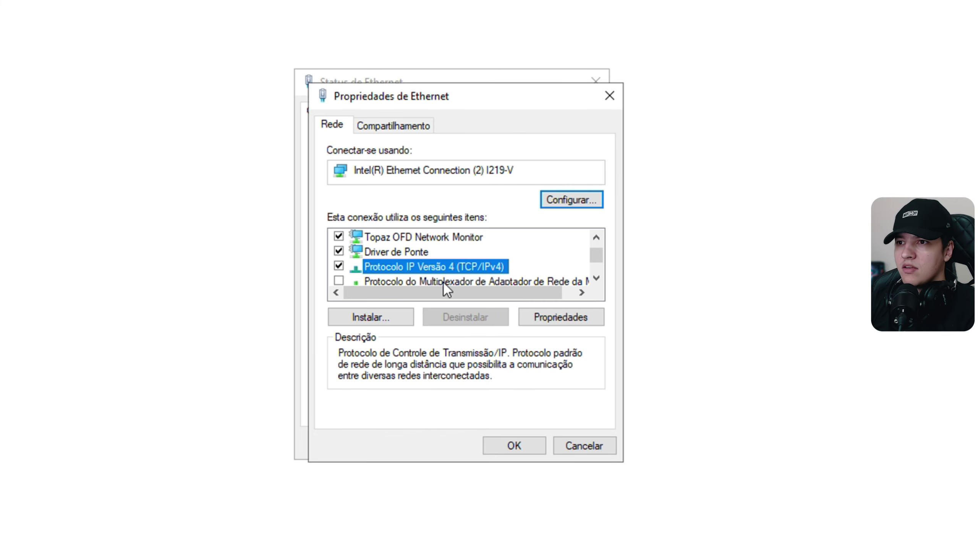
{"action": "left_click", "coordinate": [536, 316]}
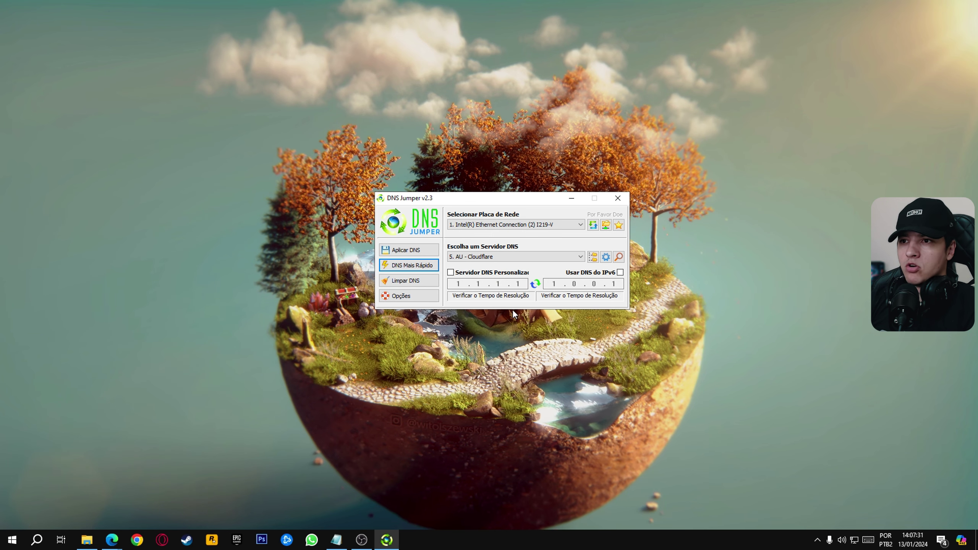
In DNS Jumper, choose US - Google Public DNS (8.8.8.8 and 8.8.4.4) as the DNS server.
{"action": "left_click", "coordinate": [515, 259]}
{"action": "left_click", "coordinate": [496, 270]}
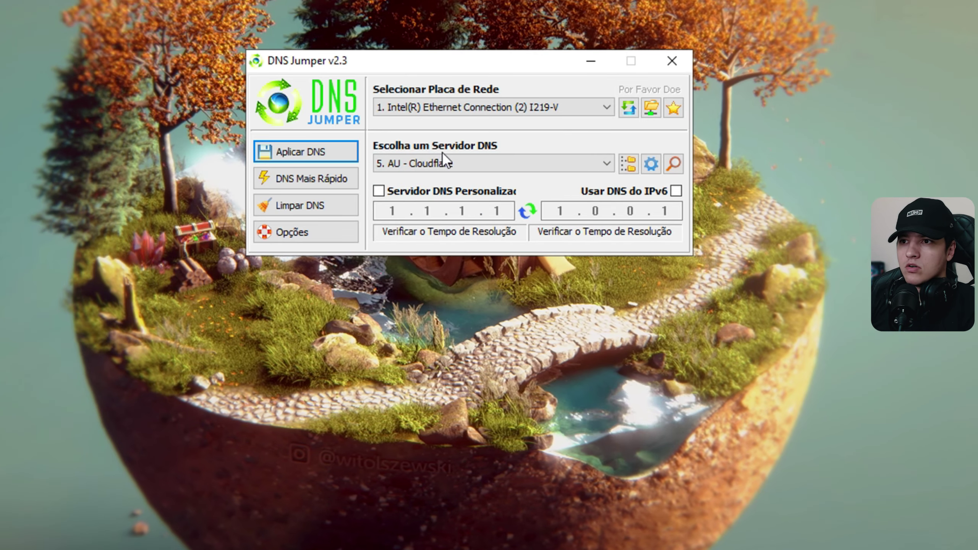
{"action": "left_click", "coordinate": [512, 165]}
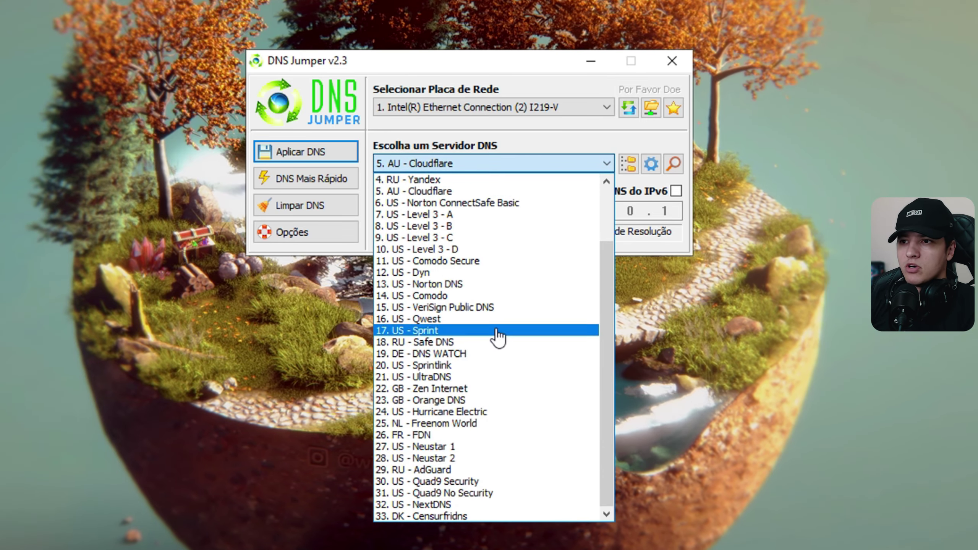
{"action": "scroll", "coordinate": [516, 390], "scroll_direction": "up", "scroll_amount": 2}
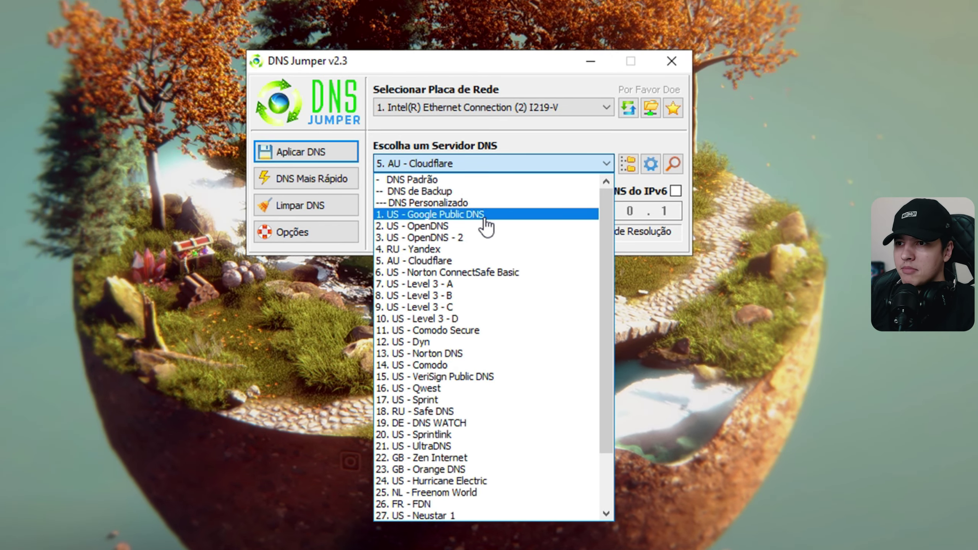
{"action": "left_click", "coordinate": [462, 216]}
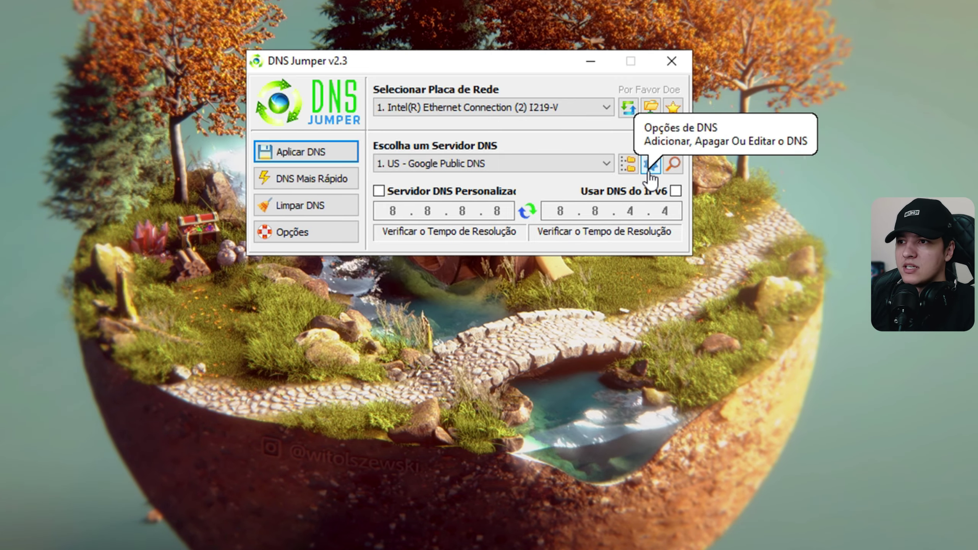
Restore the adapter's backed-up DNS configuration with the quick configuration option Restaurar DNS.
{"action": "left_click", "coordinate": [628, 164]}
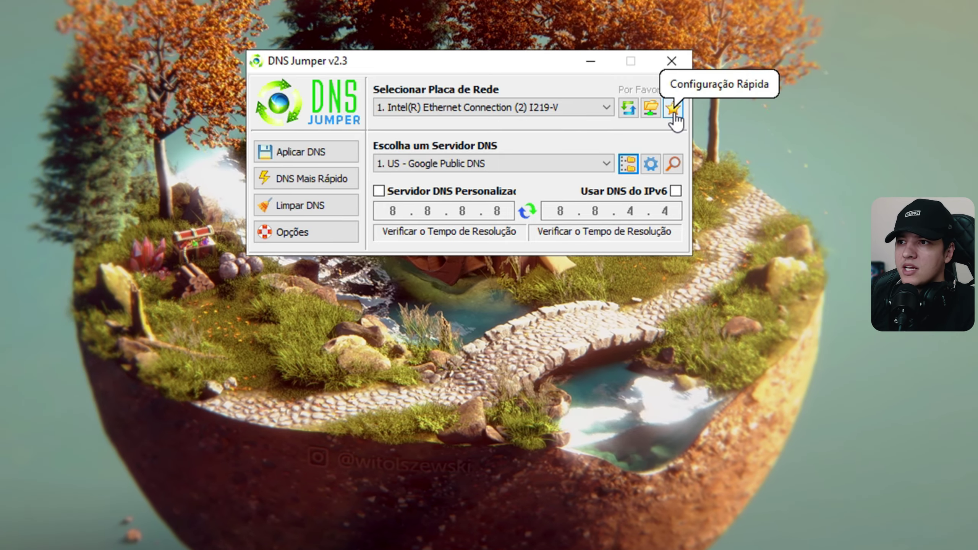
{"action": "left_click", "coordinate": [672, 108]}
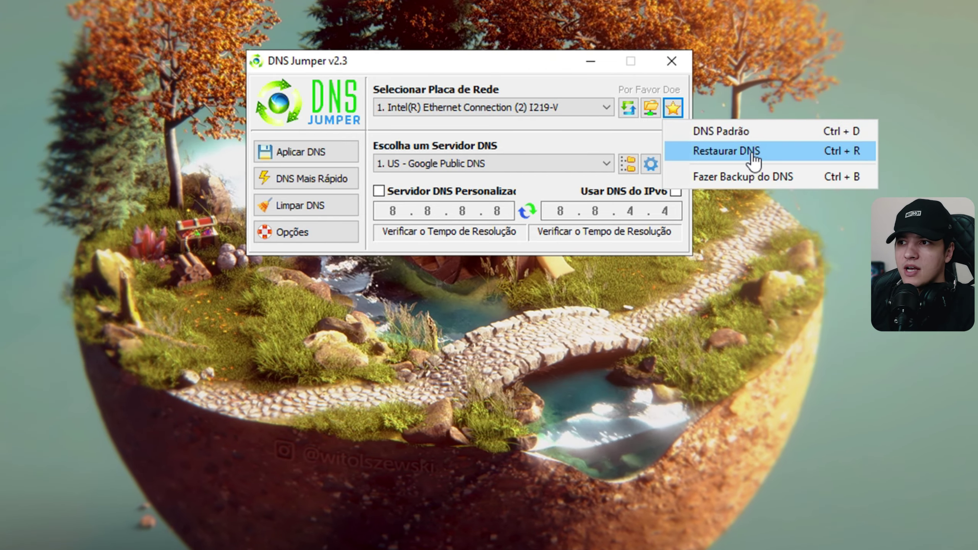
{"action": "left_click", "coordinate": [777, 158]}
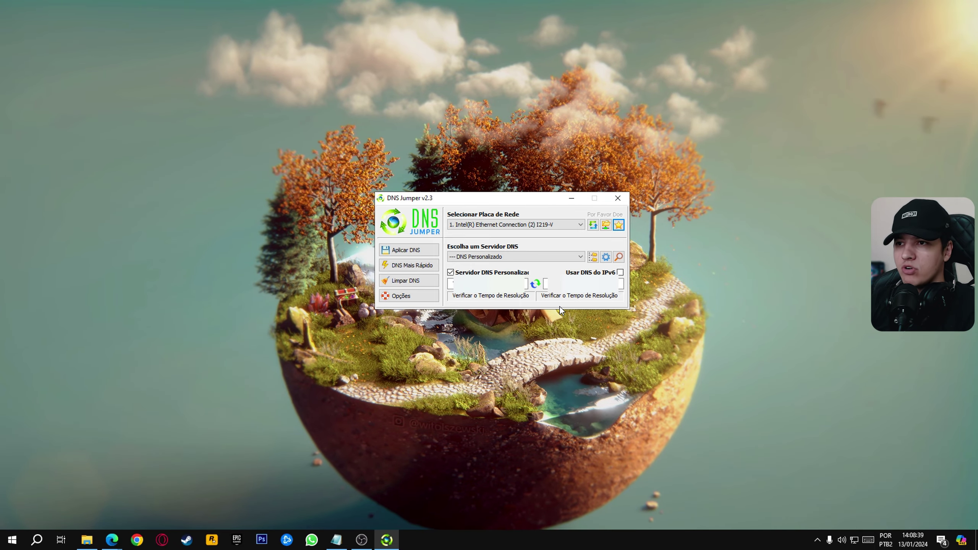
Choose AU - Cloudflare (1.1.1.1 and 1.0.0.1) as the DNS server for the Intel Ethernet adapter.
{"action": "left_click", "coordinate": [516, 257]}
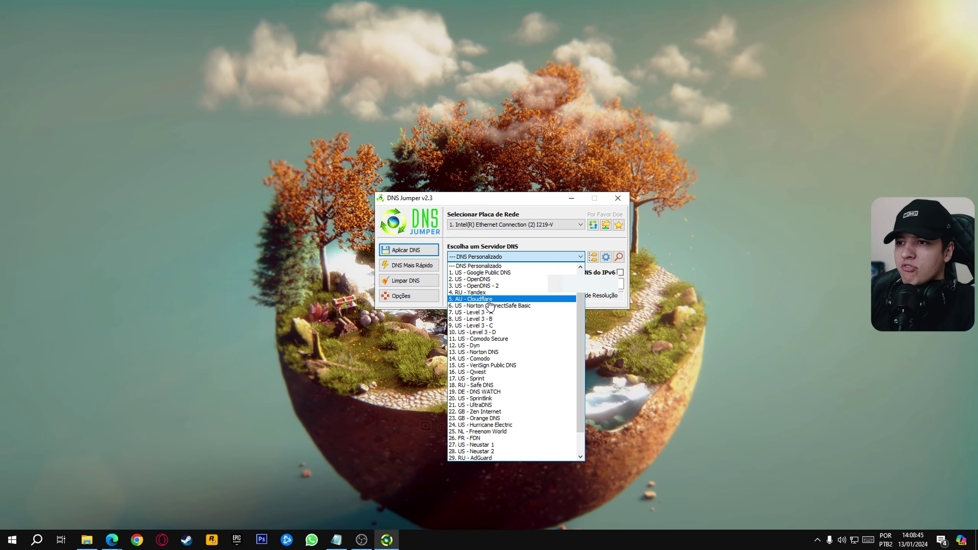
{"action": "left_click", "coordinate": [489, 300]}
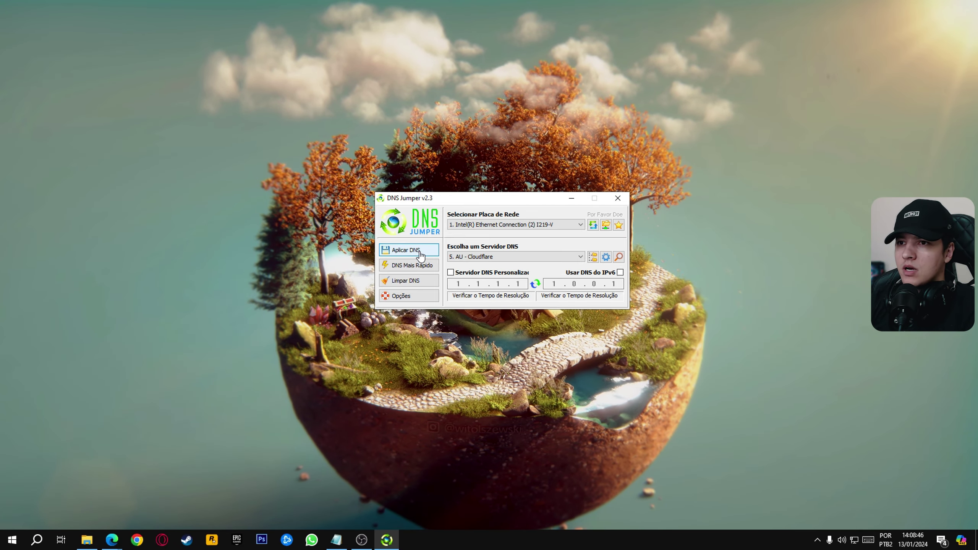